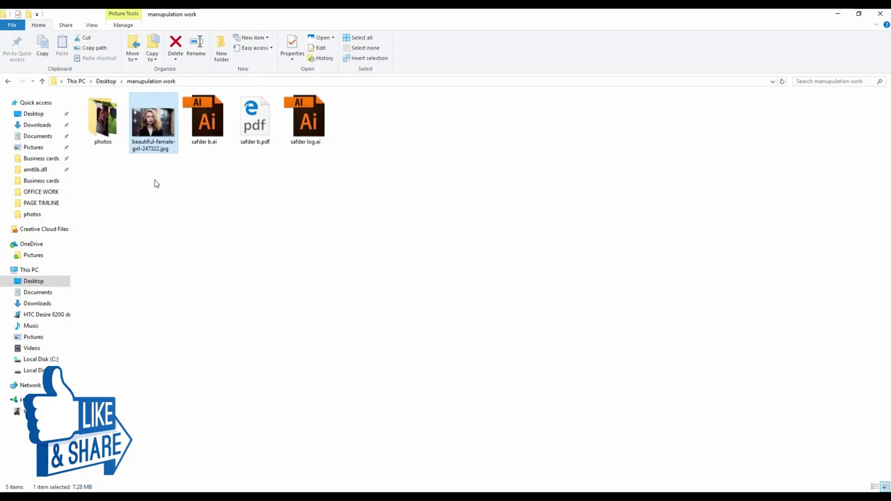
- Delete the leftover psE812.tmp file from the photos folder
double_click(111, 124)
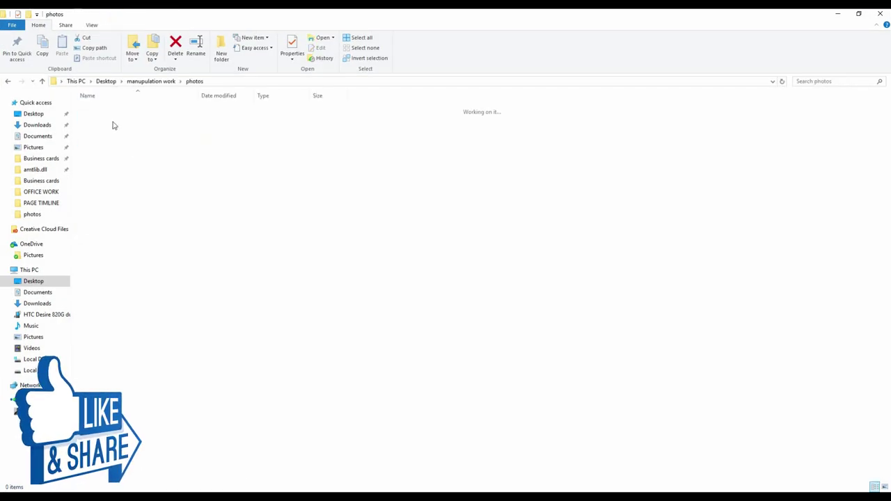
left_click(214, 301)
key("Delete")
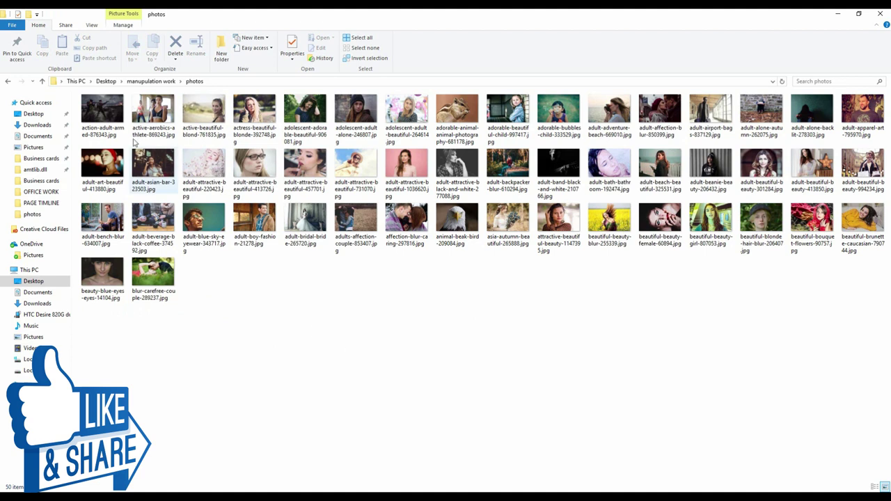
- Select all the photos, then return to the manupulation work folder
left_click(102, 111)
left_click(162, 263, "shift")
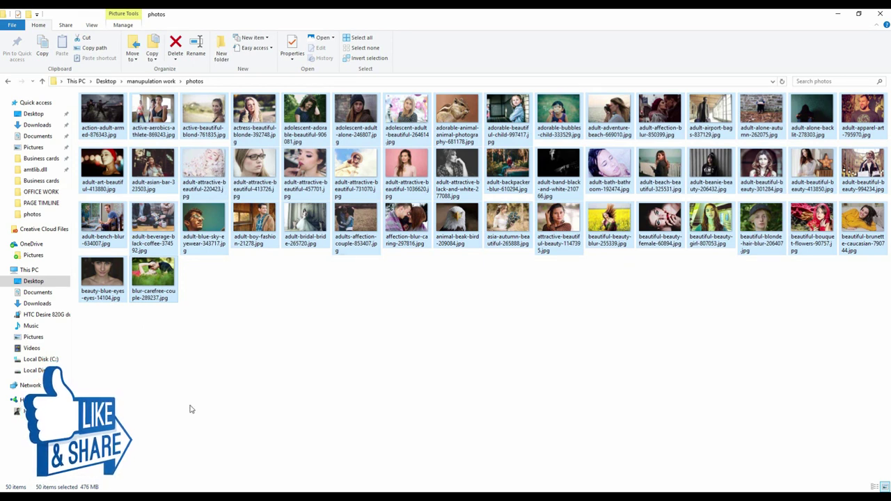
left_click(42, 81)
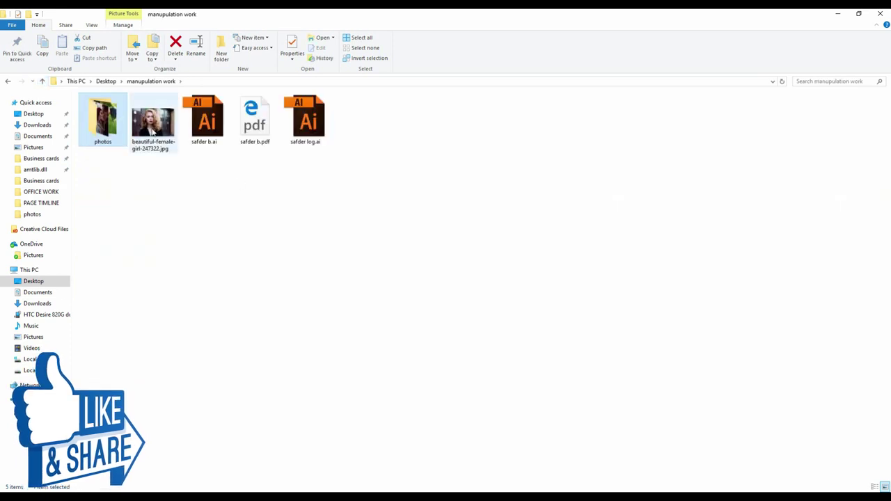
left_click(315, 292)
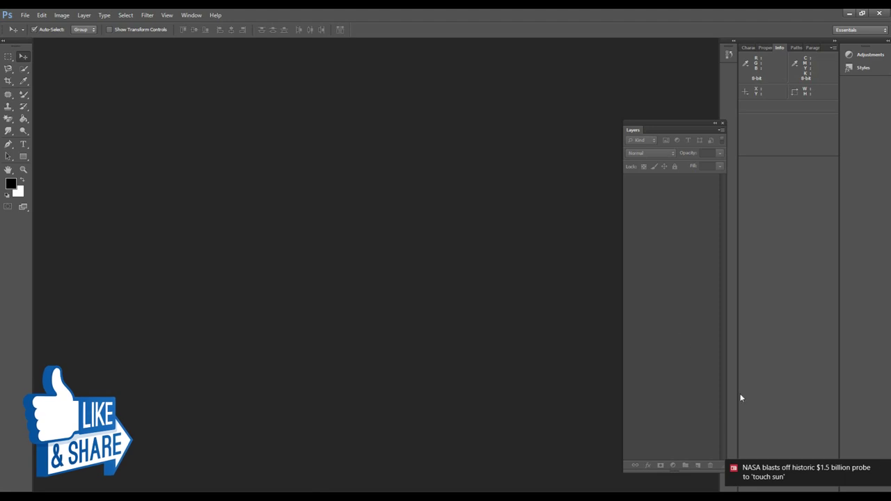
- Drag beautiful-female-girl-247322.jpg into Photoshop to open it, then zoom in and back out
left_click(883, 470)
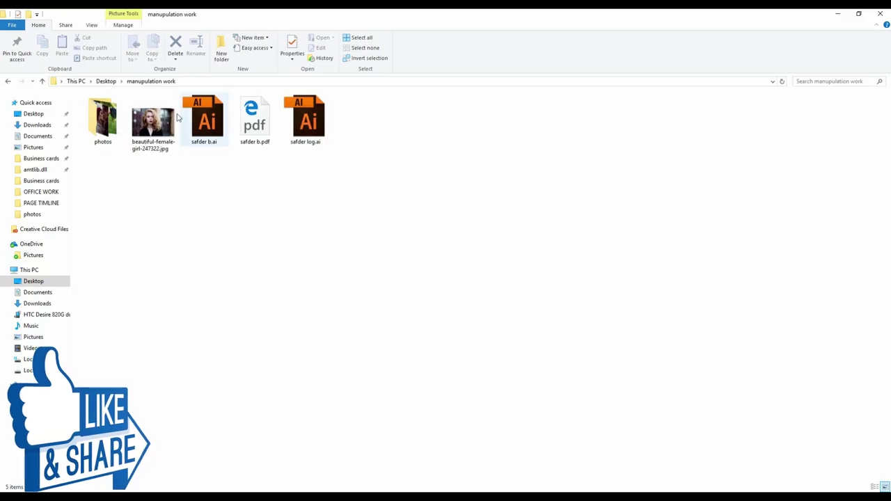
left_click_drag(153, 122, 293, 420)
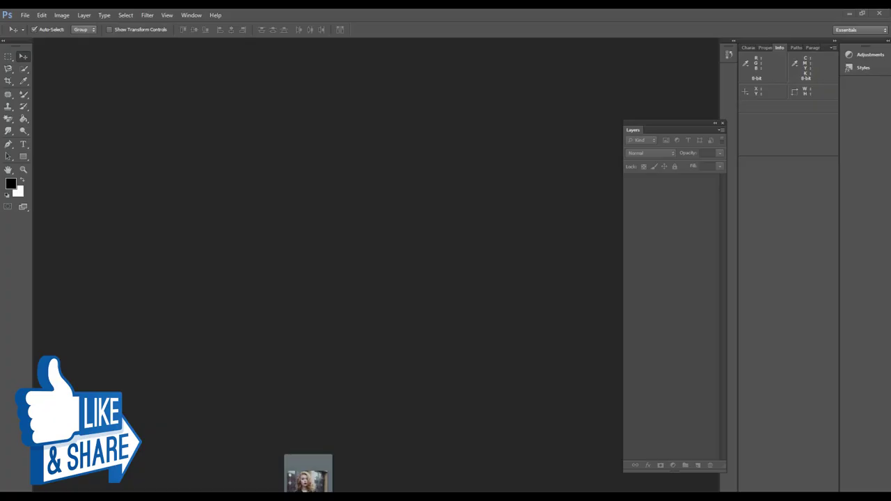
left_click_drag(293, 421, 423, 221)
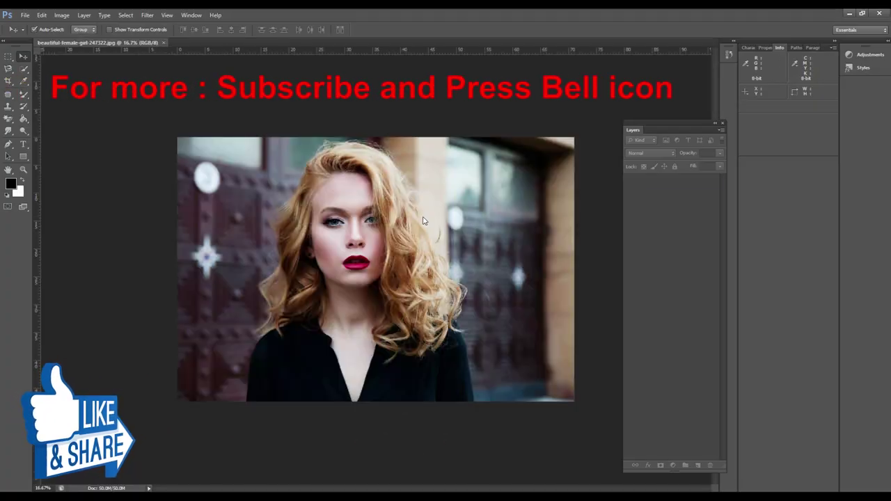
key("ctrl+plus")
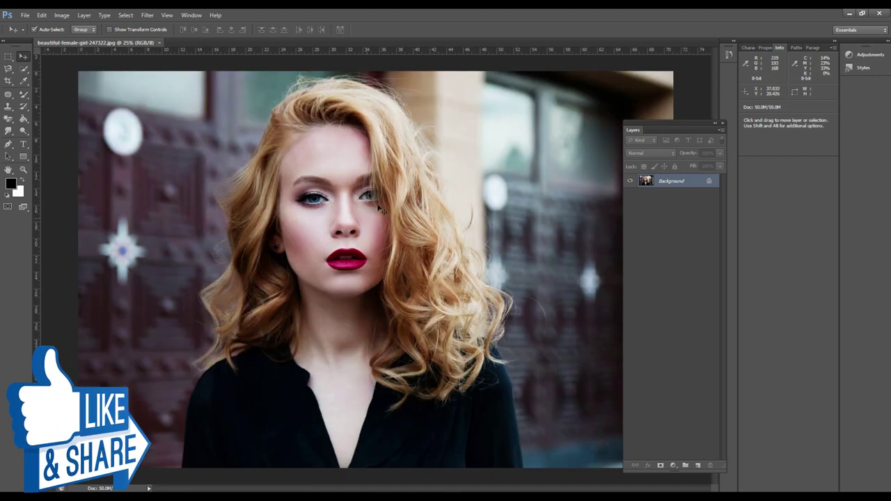
key("ctrl+minus")
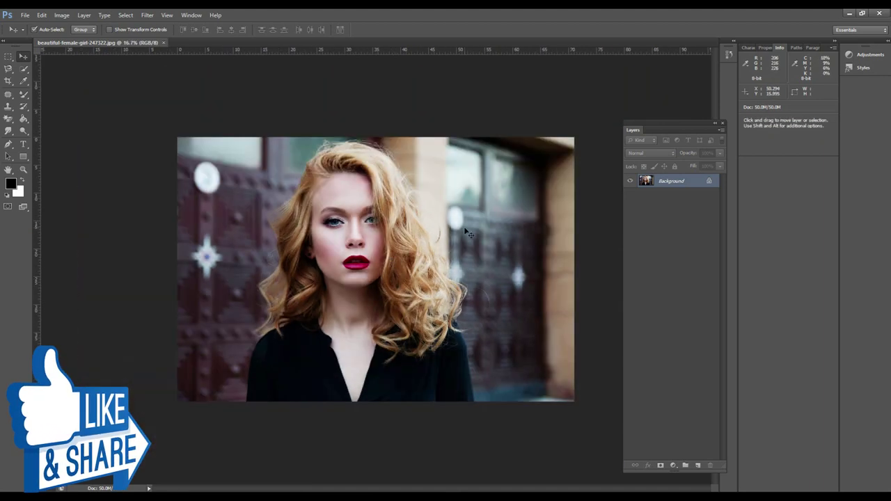
left_click(25, 15)
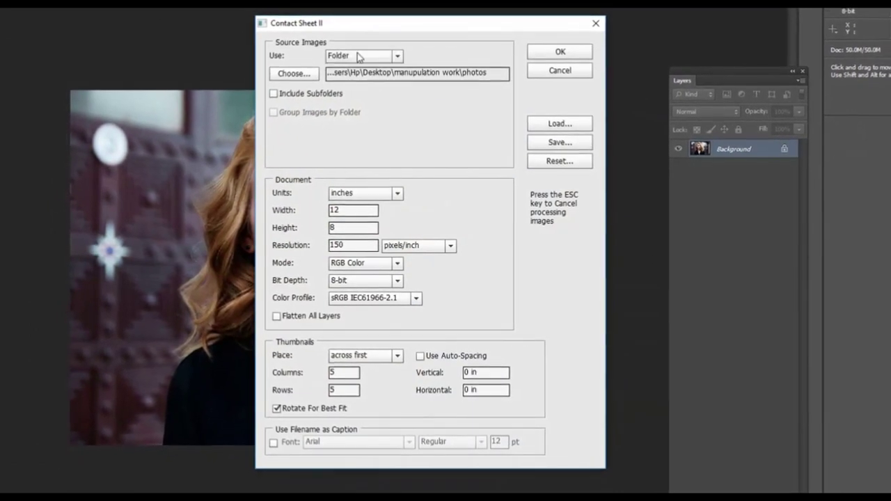
- Set the Contact Sheet II source to the photos folder inside manupulation work
left_click(314, 79)
scroll(426, 237, "up", 10)
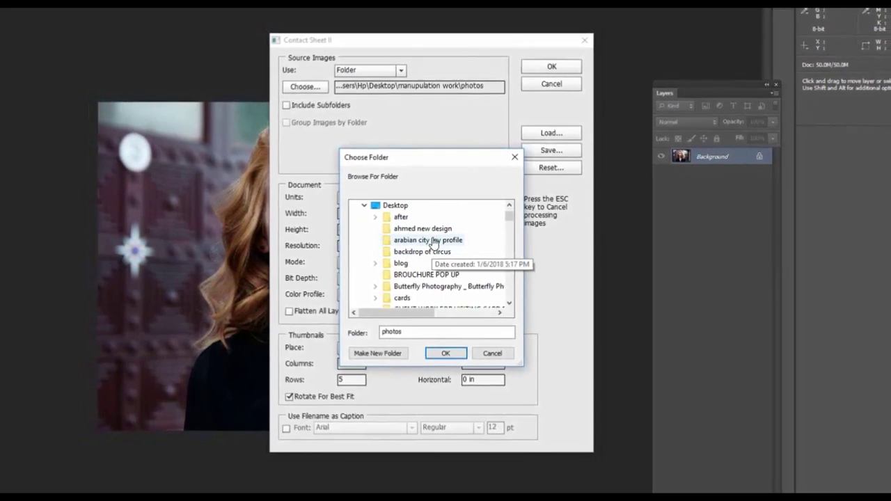
scroll(433, 248, "down", 1)
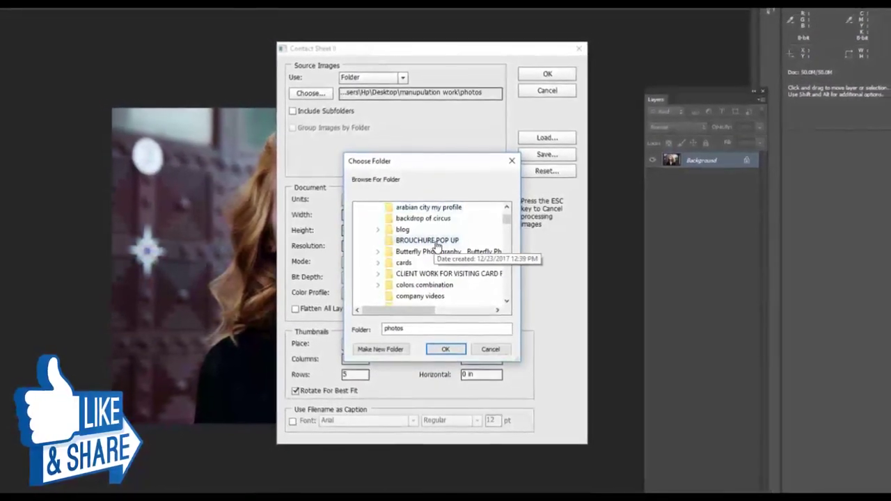
left_click(432, 241)
scroll(441, 253, "down", 5)
left_click(426, 290)
scroll(446, 278, "down", 2)
left_click(418, 242)
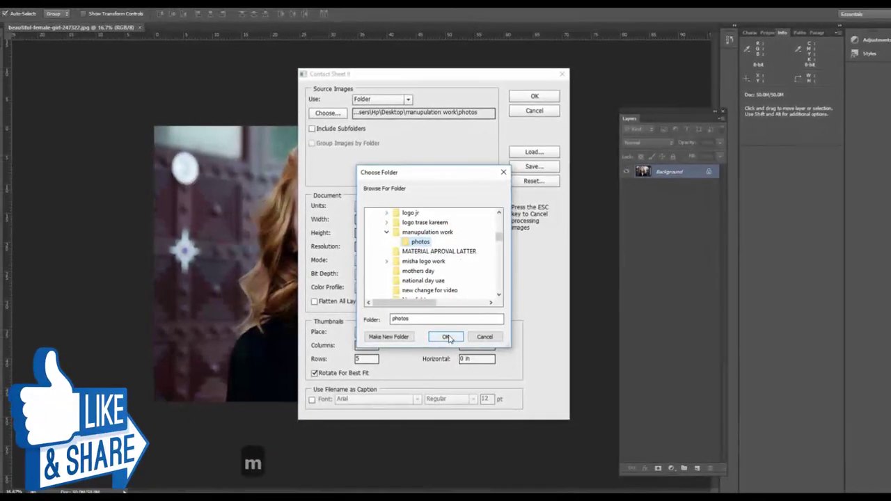
left_click(446, 339)
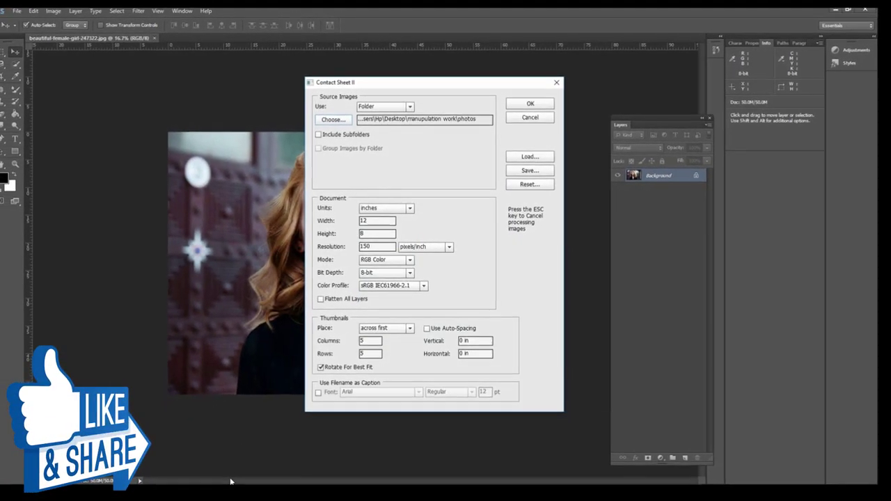
left_click(230, 474)
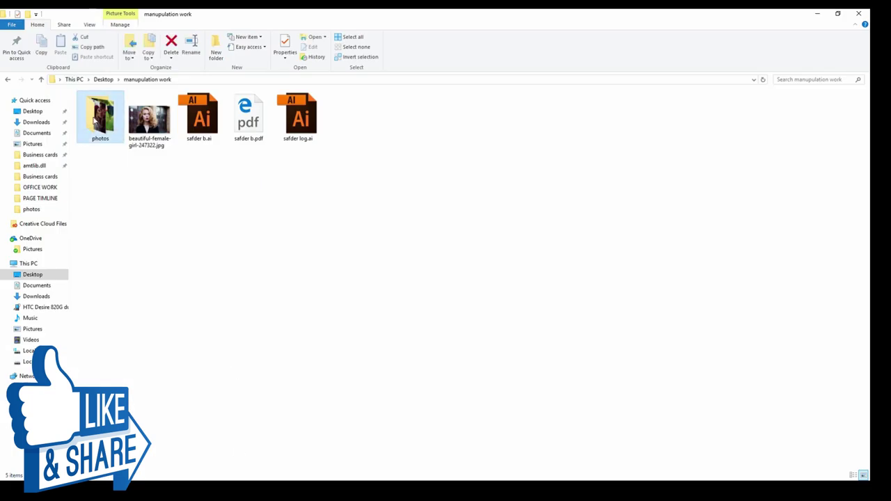
- Check the photos, keep sRGB IEC61966-2.1 and the column count, and build the contact sheet
double_click(99, 123)
left_click(42, 81)
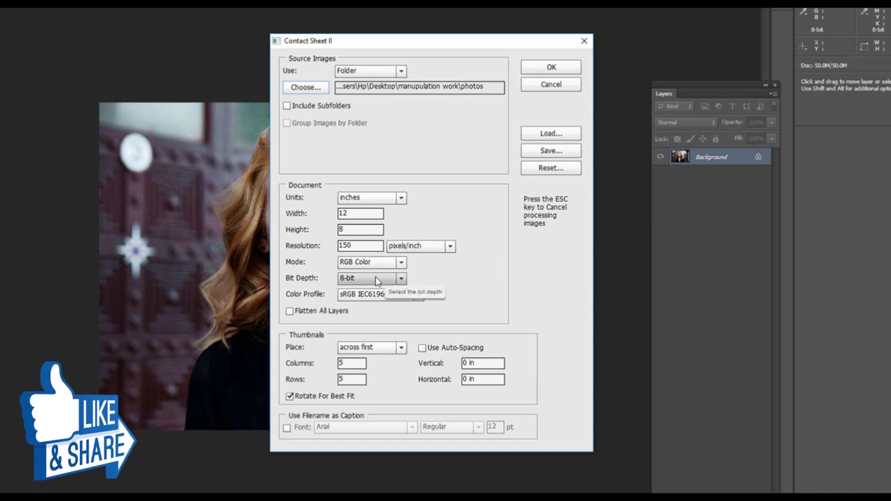
left_click(416, 295)
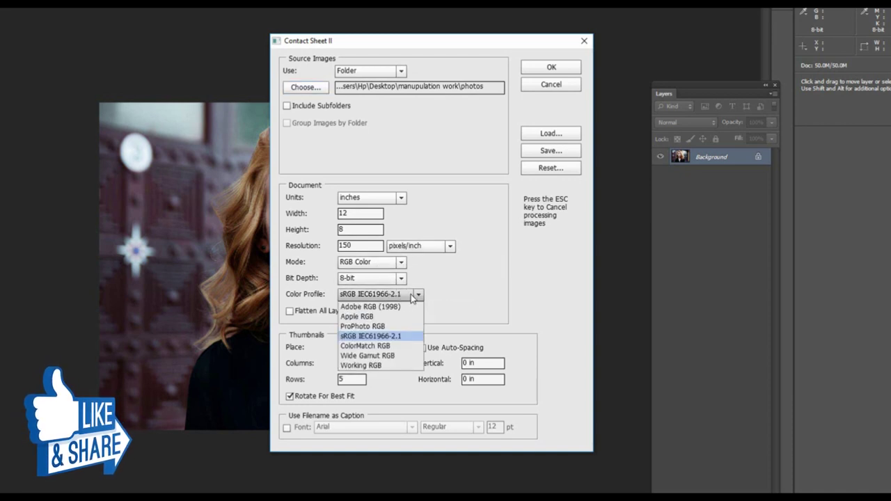
left_click(398, 336)
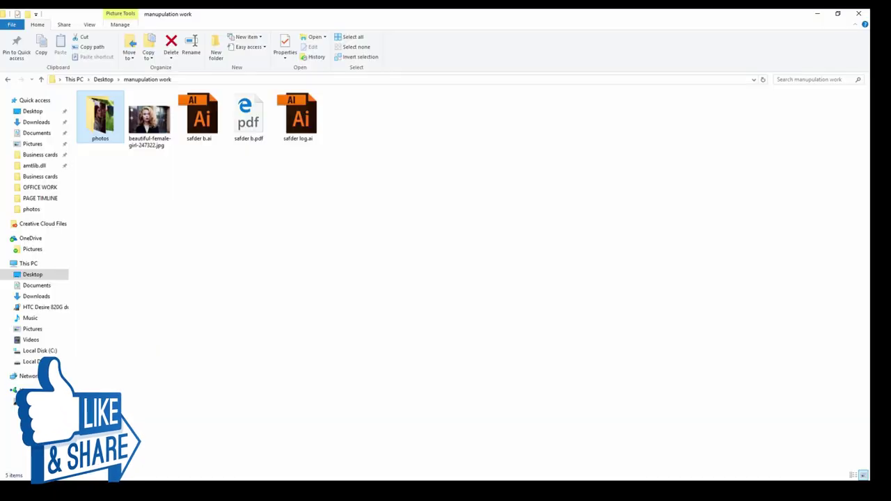
double_click(111, 123)
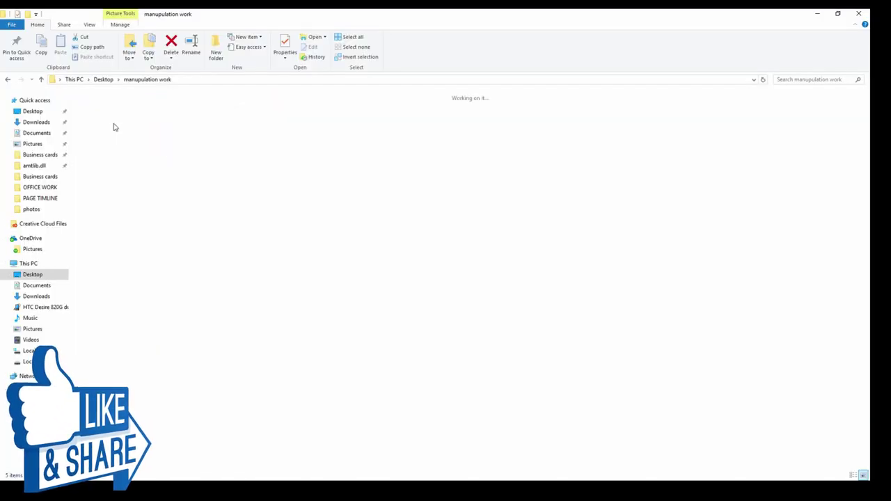
key("ctrl+a")
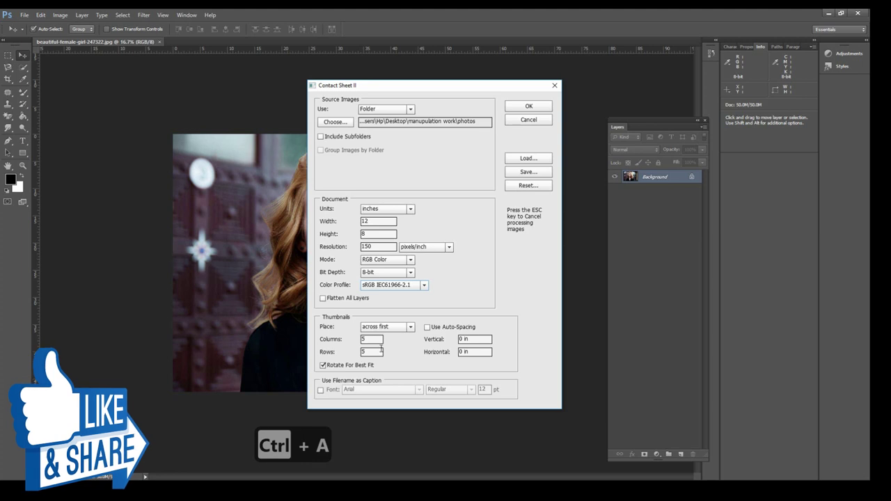
left_click(363, 339)
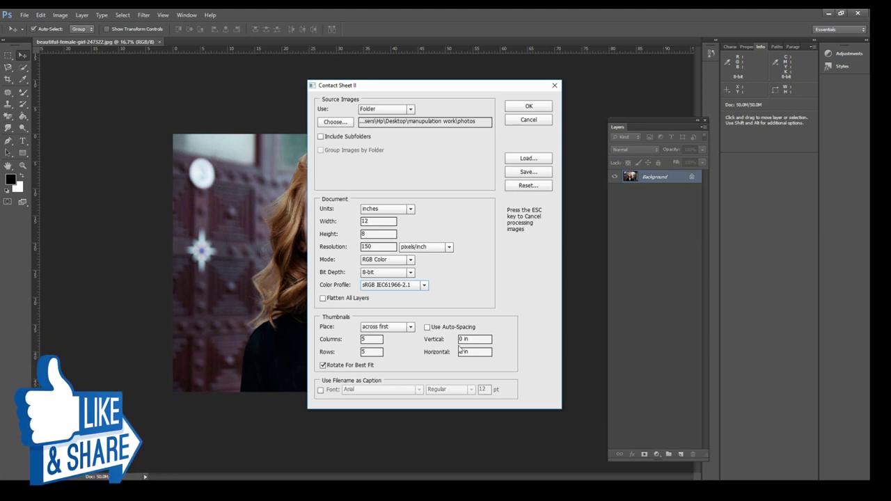
left_click(529, 108)
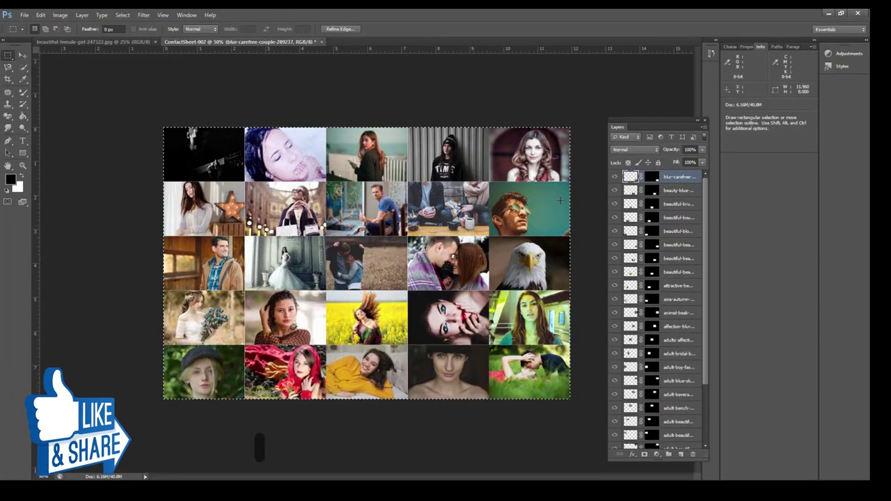
- Clear the selection around the contact-sheet thumbnail grid
key("ctrl+d")
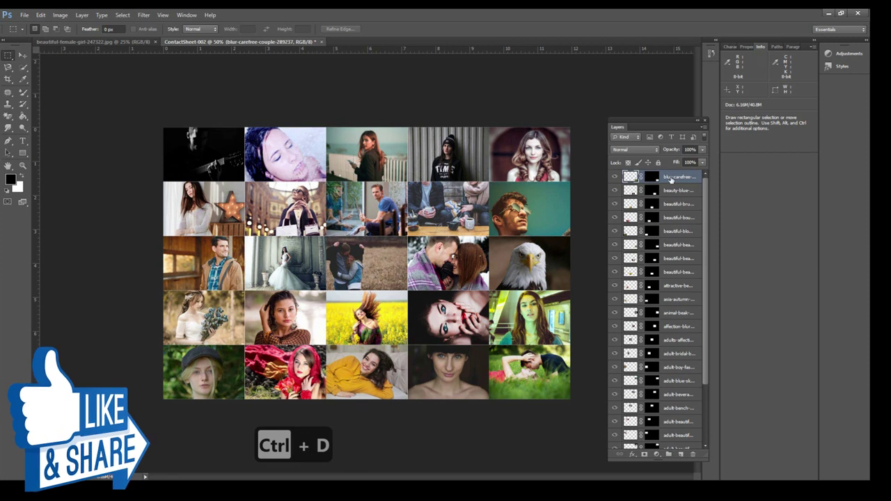
- Define the contact sheet as a pattern named 'picsssss colleg', then bring the portrait document forward
scroll(655, 276, "down", 3)
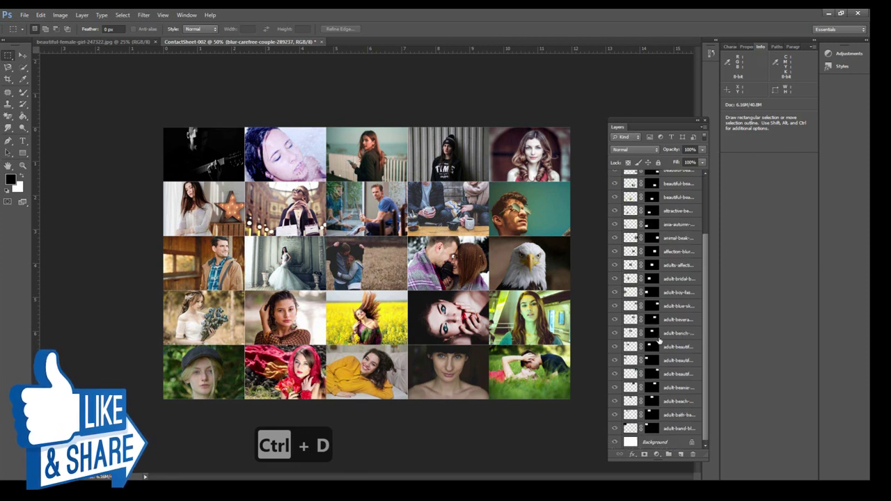
left_click(668, 430, "shift")
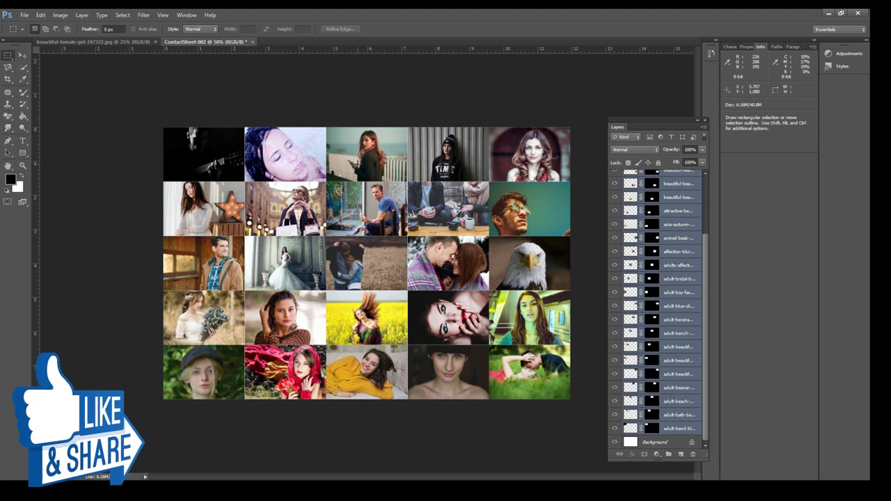
left_click(61, 15)
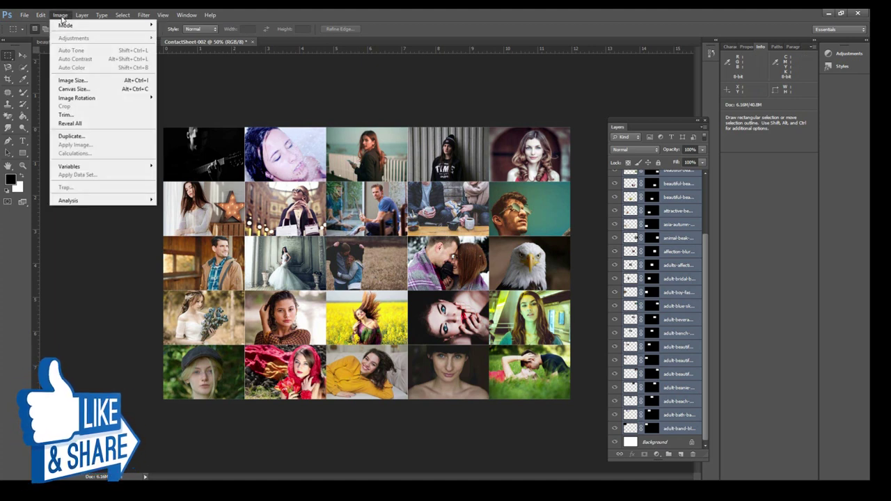
left_click(42, 16)
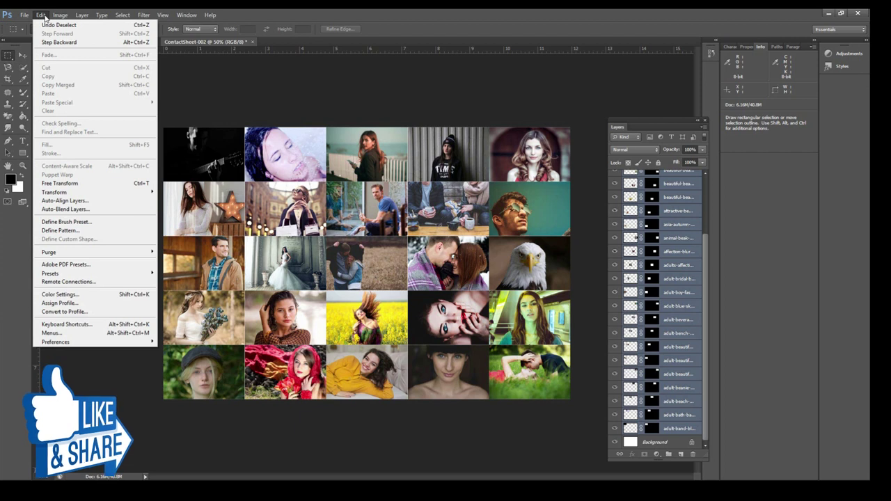
left_click(91, 230)
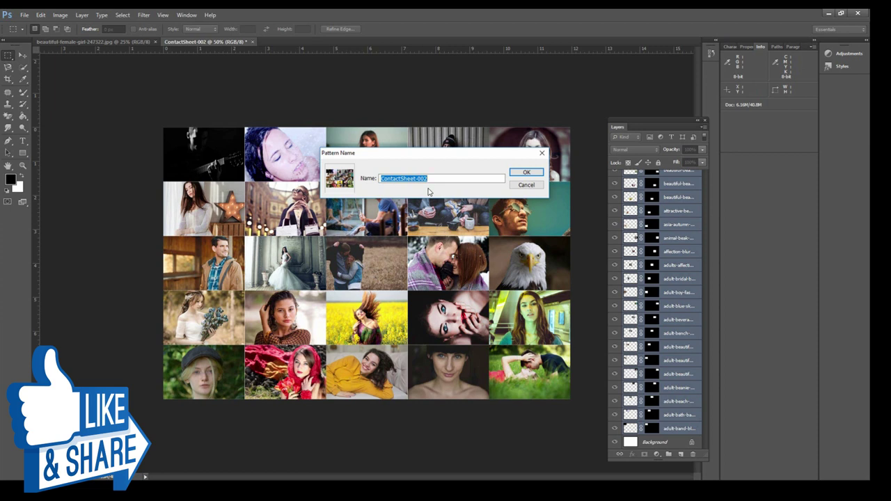
type("pic")
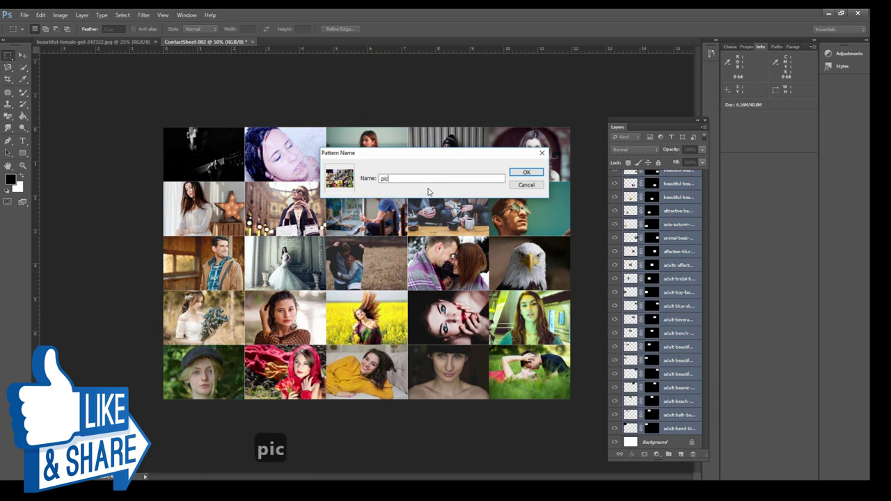
type("sssss coll")
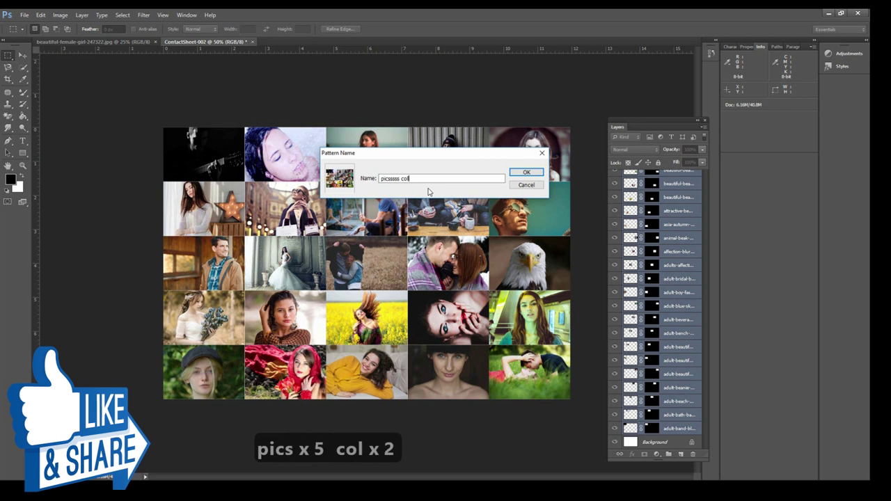
type("eg")
key("Return")
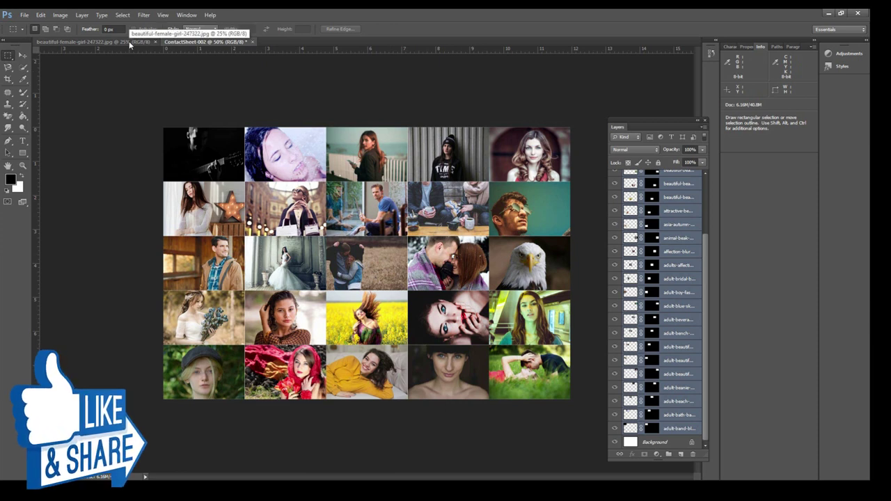
left_click(105, 42)
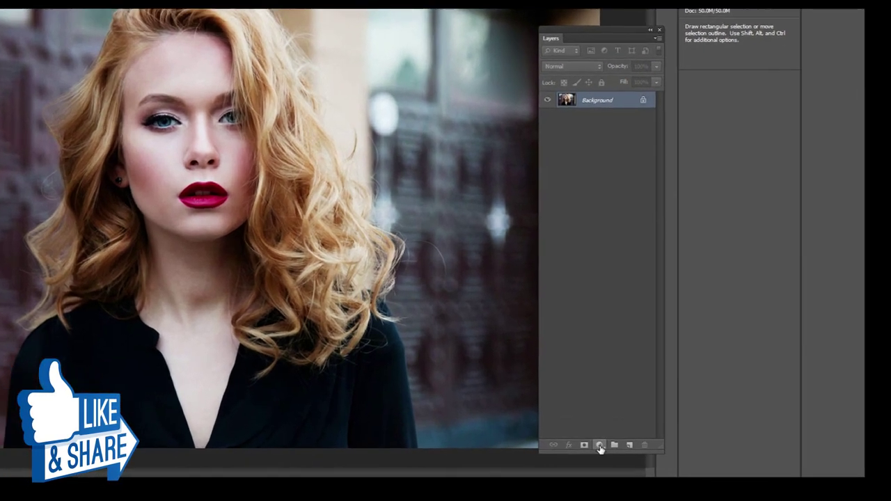
left_click(656, 454)
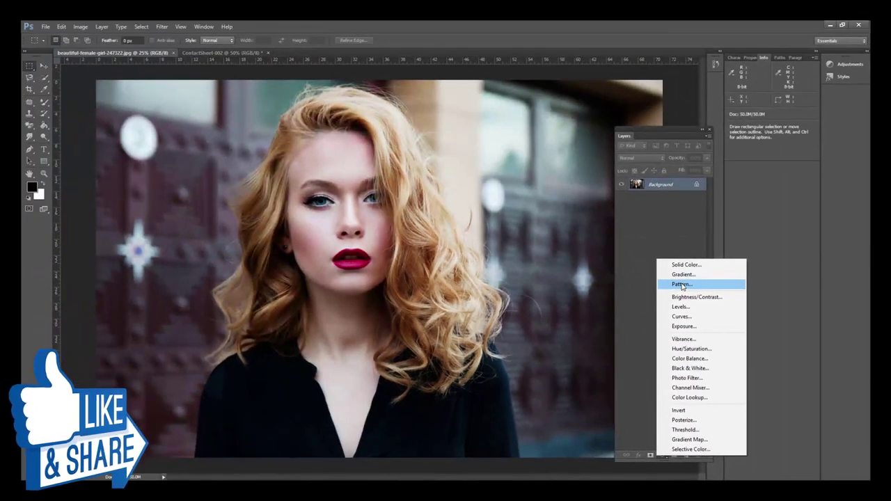
- Add a Pattern Fill layer tiling the contact-sheet pattern at 130% scale
left_click(681, 285)
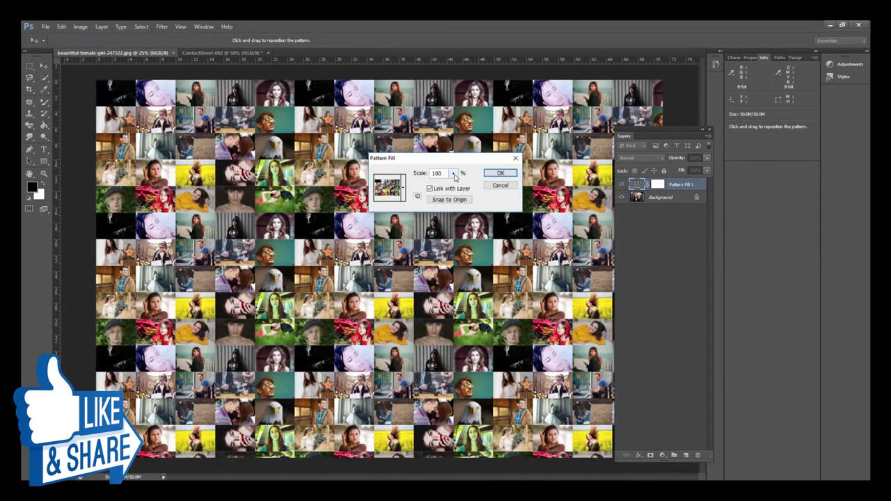
mouse_move(454, 174)
left_mouse_down()
mouse_move(483, 186)
mouse_move(458, 185)
left_mouse_up()
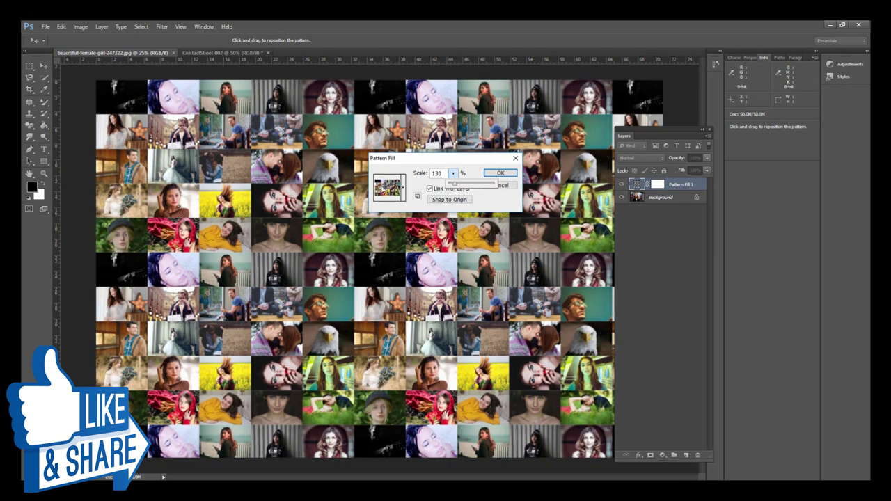
left_click(501, 174)
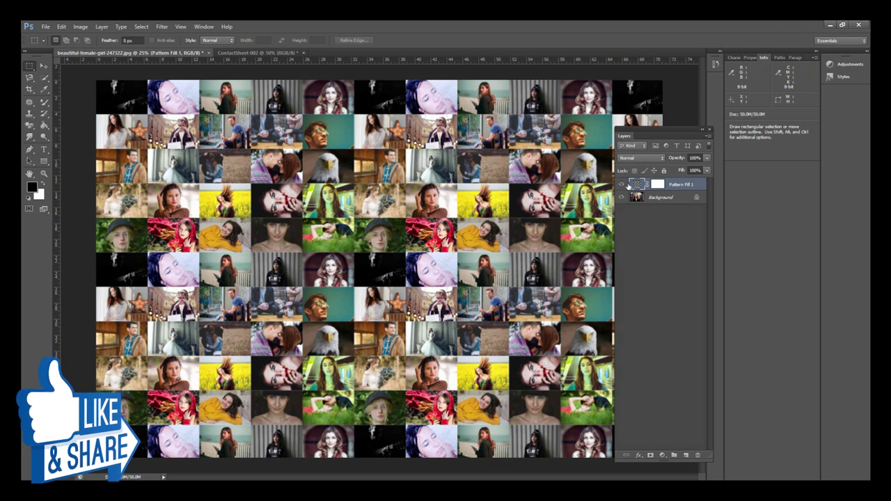
left_click(640, 159)
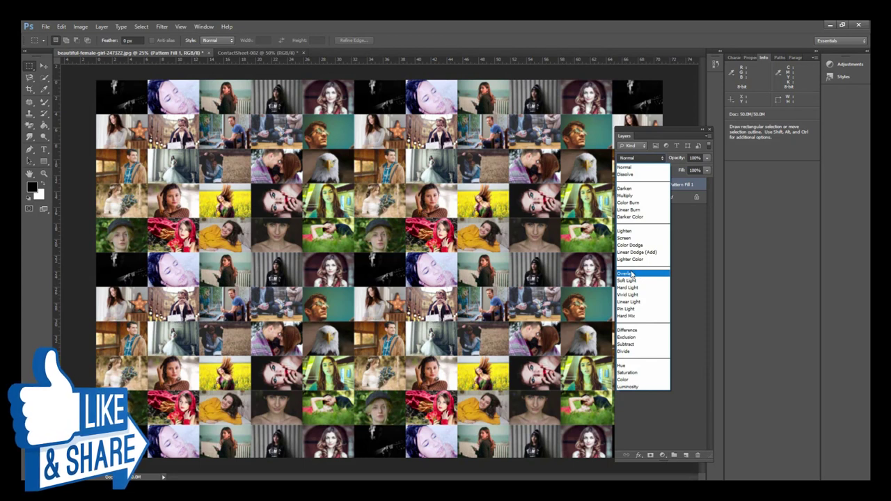
- Set Pattern Fill 1 to Overlay blend mode and zoom out to view the mosaic
left_click(635, 275)
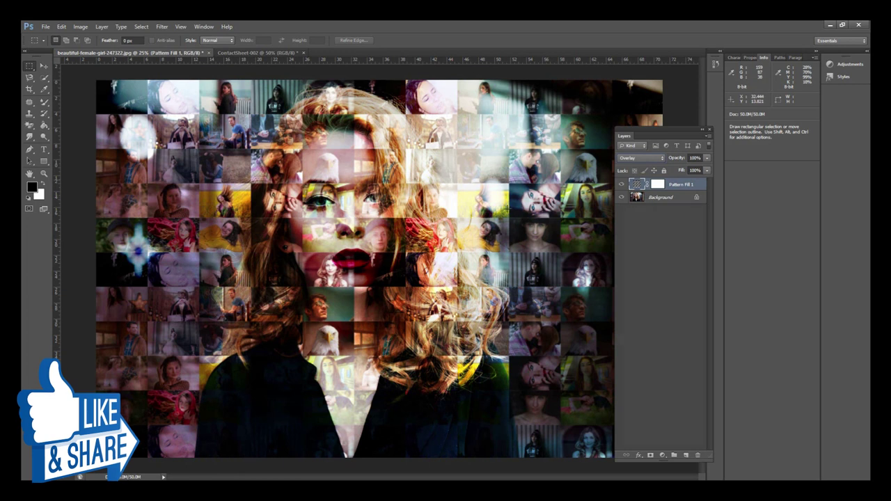
key("ctrl+minus")
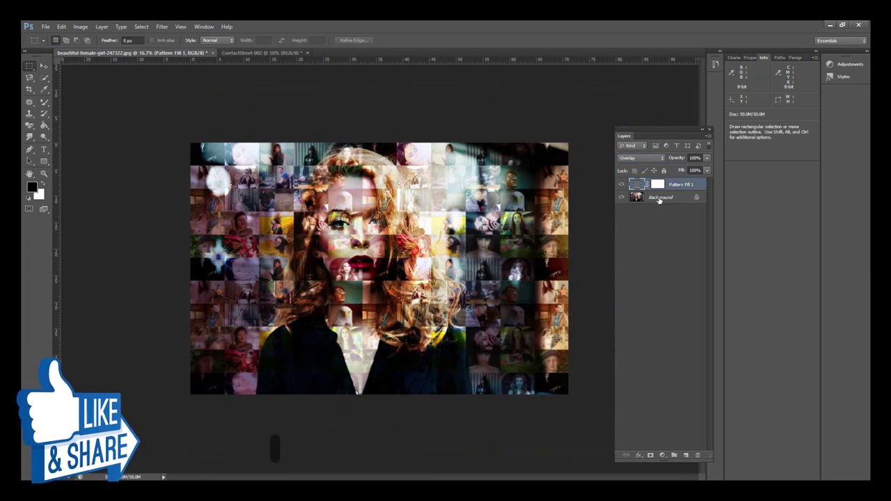
- Unlock the Background into Layer 0 and convert it to a smart object
double_click(658, 199)
left_click(520, 172)
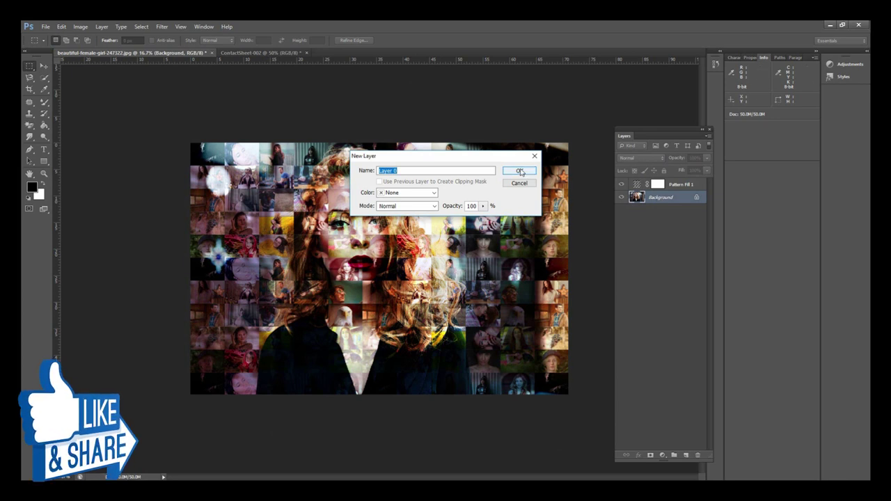
left_click(520, 172)
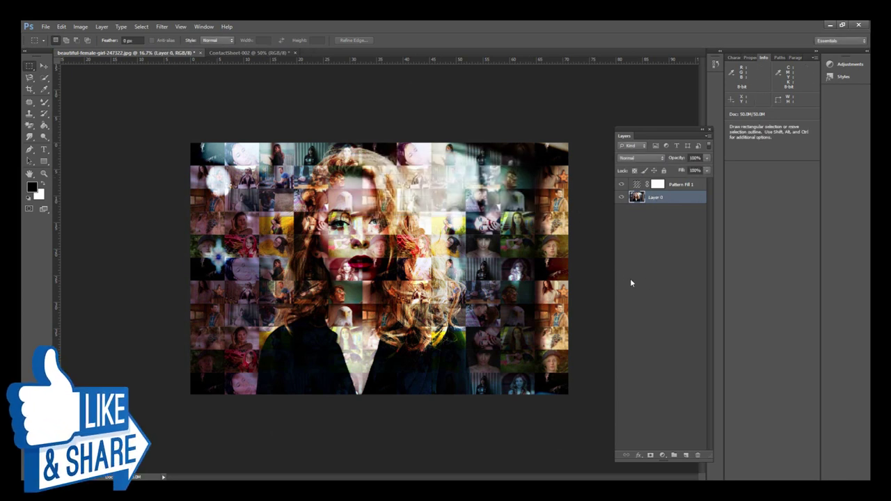
right_click(653, 198)
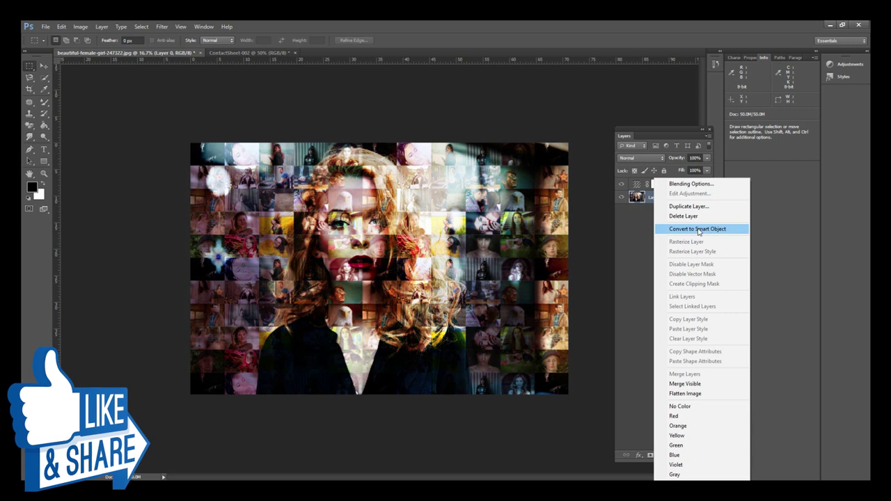
left_click(699, 230)
left_click(81, 26)
mouse_move(122, 49)
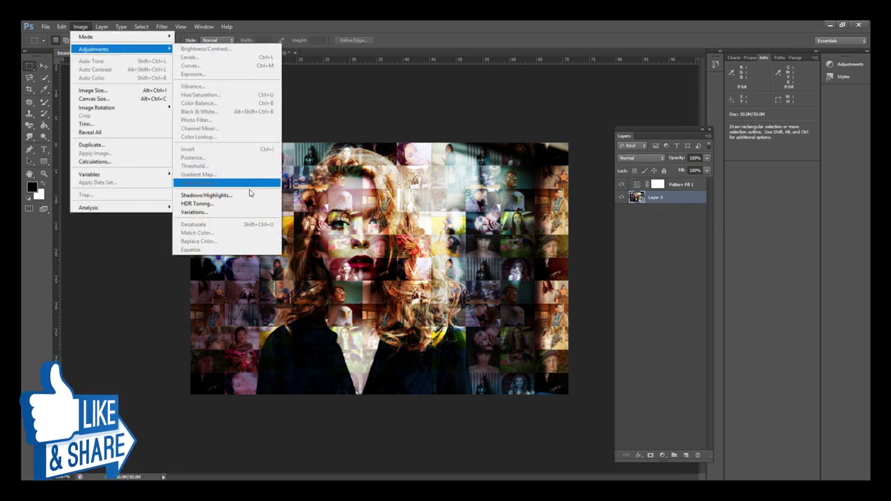
- Apply Shadows/Highlights: shadows 18%/49%/139 px, highlights 9%/31%, colour correction -25, midtone +8
left_click(209, 195)
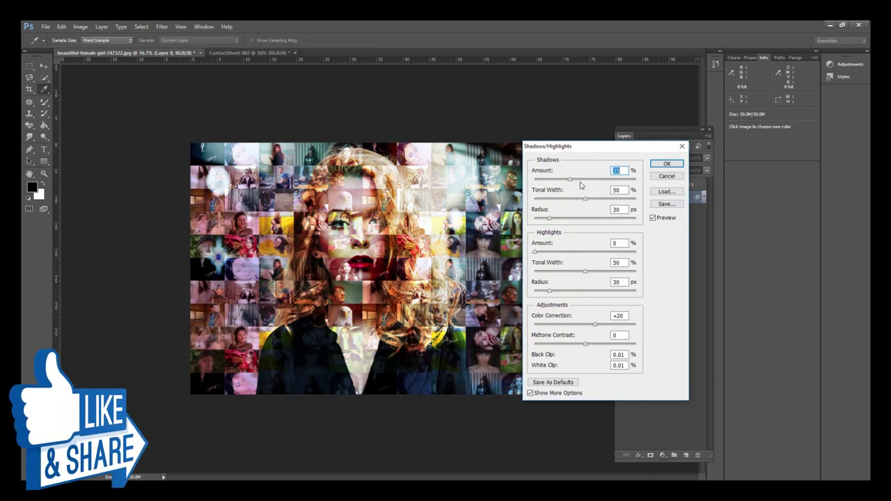
left_click_drag(571, 181, 560, 183)
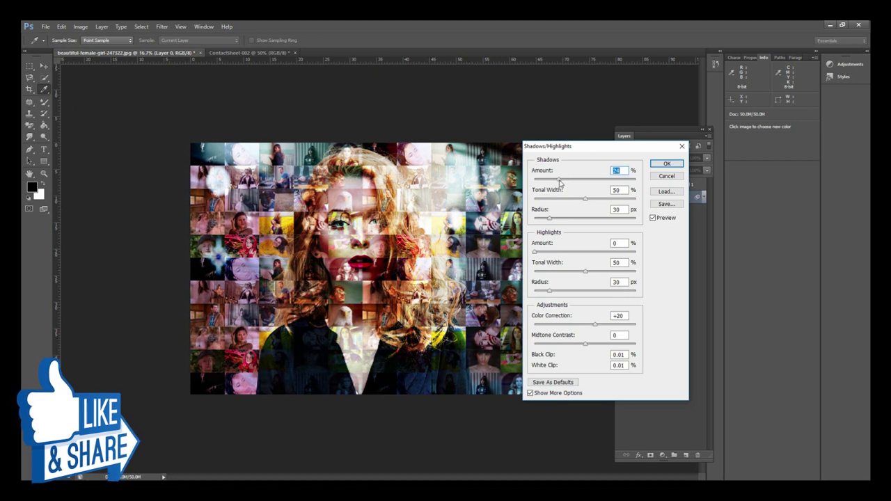
mouse_move(566, 182)
left_mouse_down()
mouse_move(578, 180)
mouse_move(553, 179)
mouse_move(553, 199)
mouse_move(577, 202)
left_mouse_up()
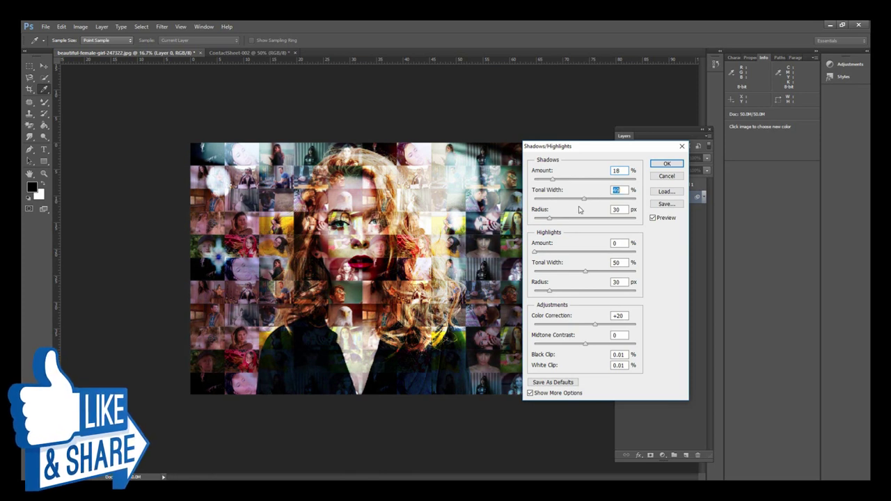
left_click_drag(575, 220, 596, 222)
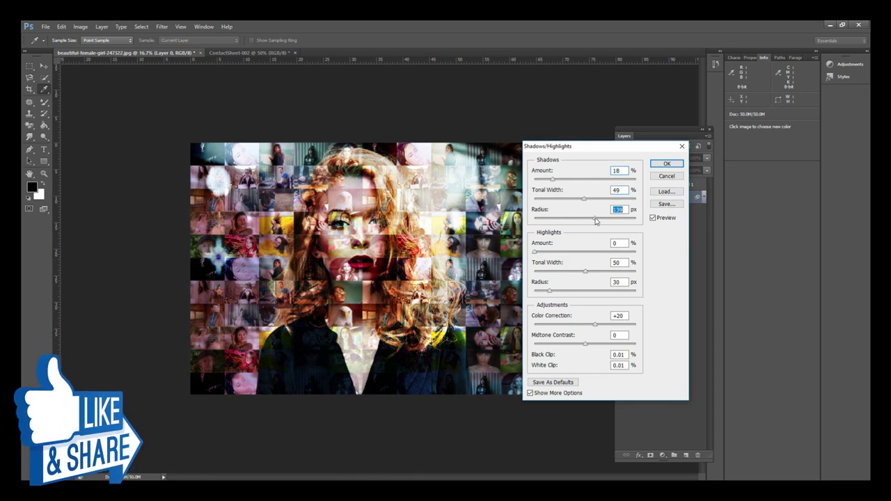
left_click_drag(553, 256, 544, 255)
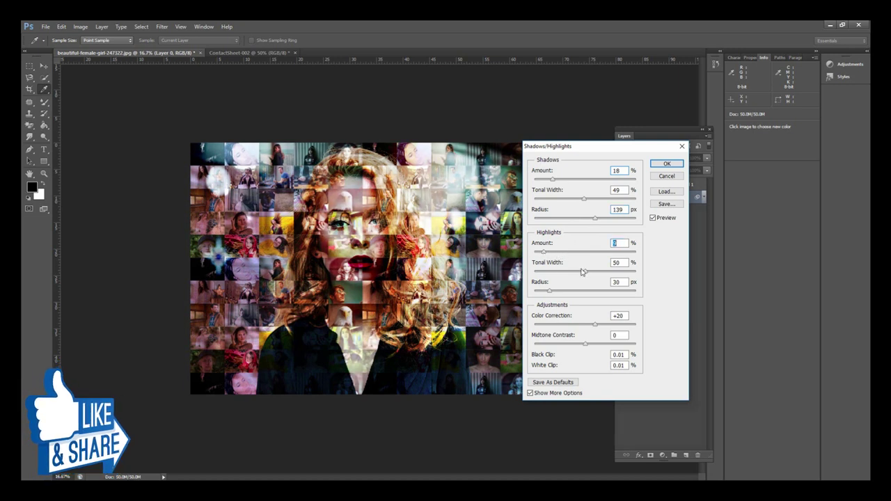
left_click_drag(573, 271, 565, 272)
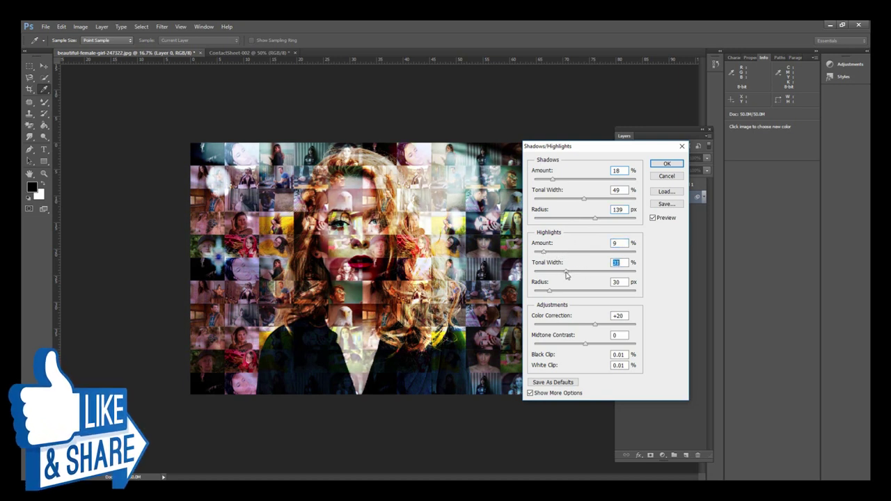
mouse_move(590, 324)
left_mouse_down()
mouse_move(574, 327)
mouse_move(594, 344)
left_mouse_up()
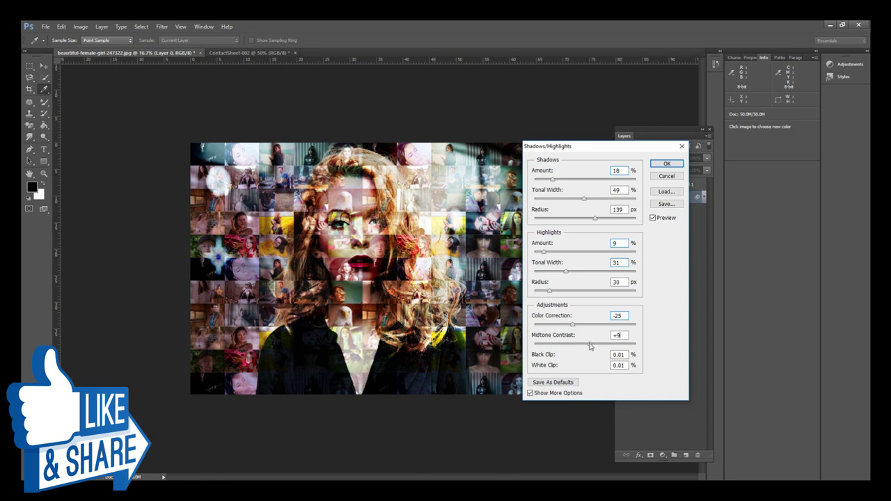
left_click(589, 346)
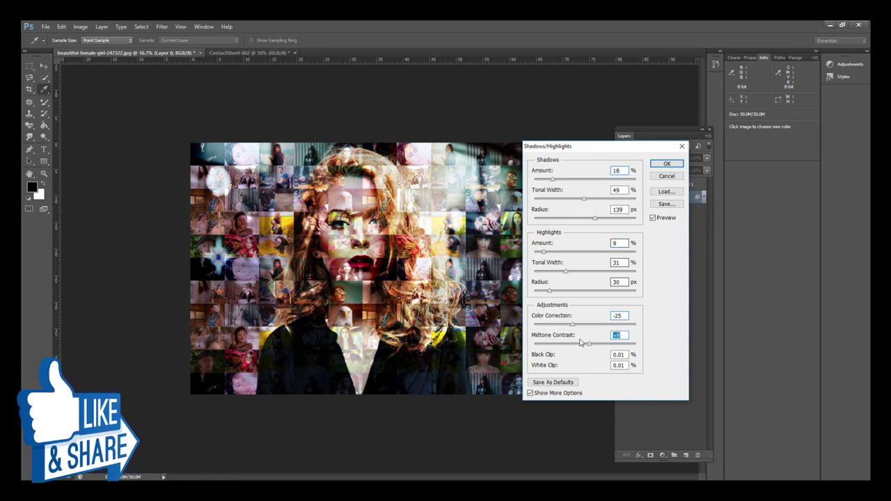
left_click(531, 393)
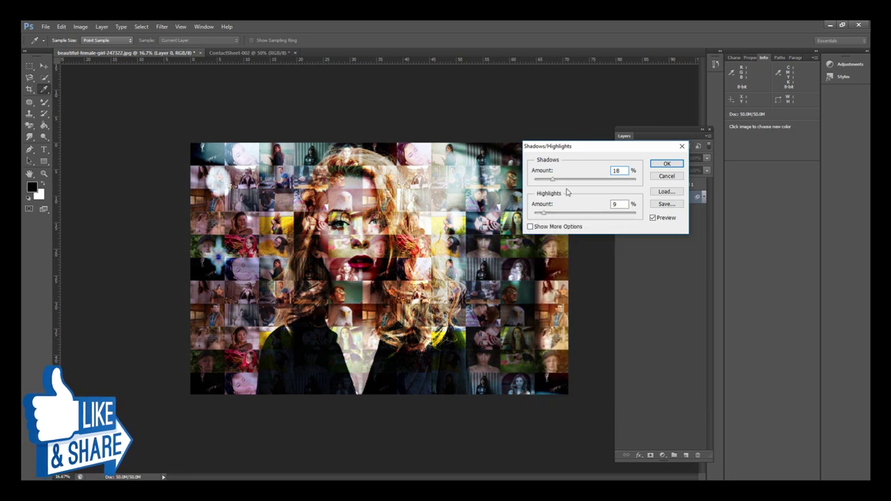
left_click(531, 227)
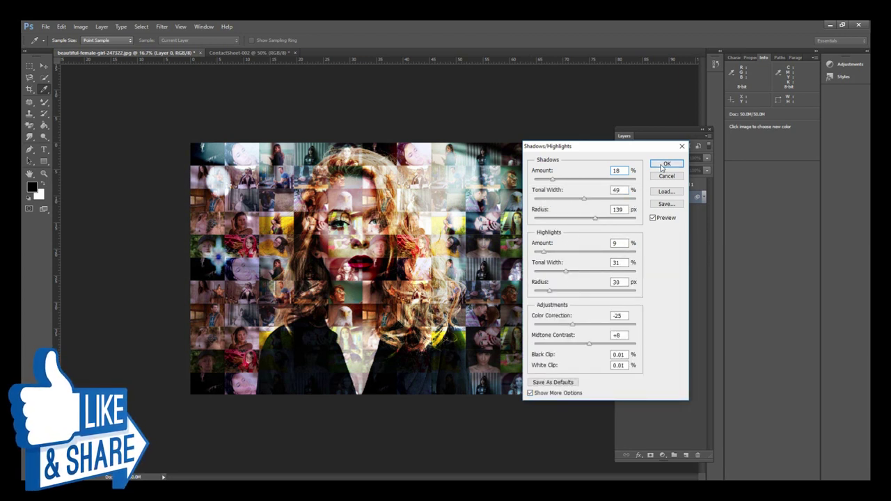
key("Return")
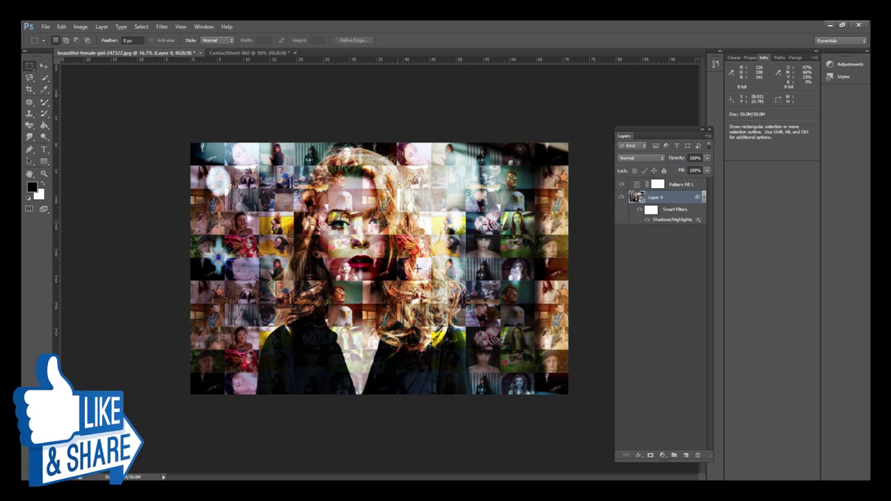
- Lower the Shadows/Highlights filter's blending opacity on Layer 0 to about 51%
double_click(698, 220)
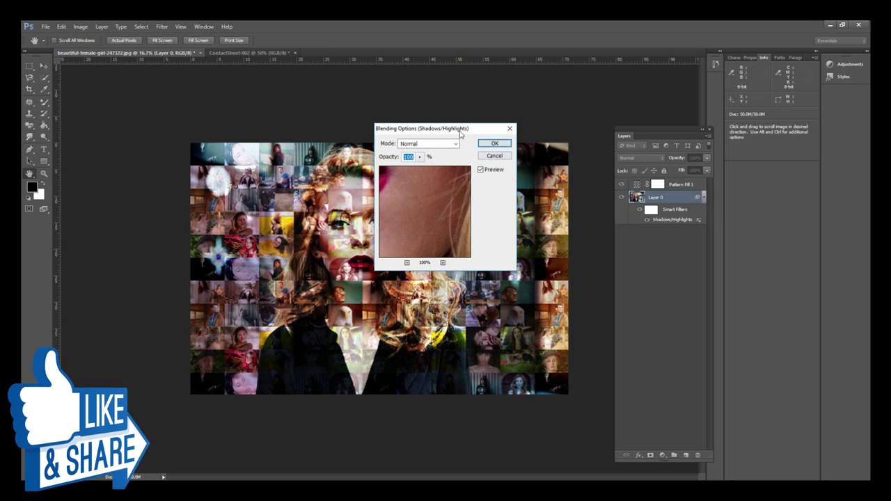
left_click_drag(464, 130, 674, 116)
left_click(629, 143)
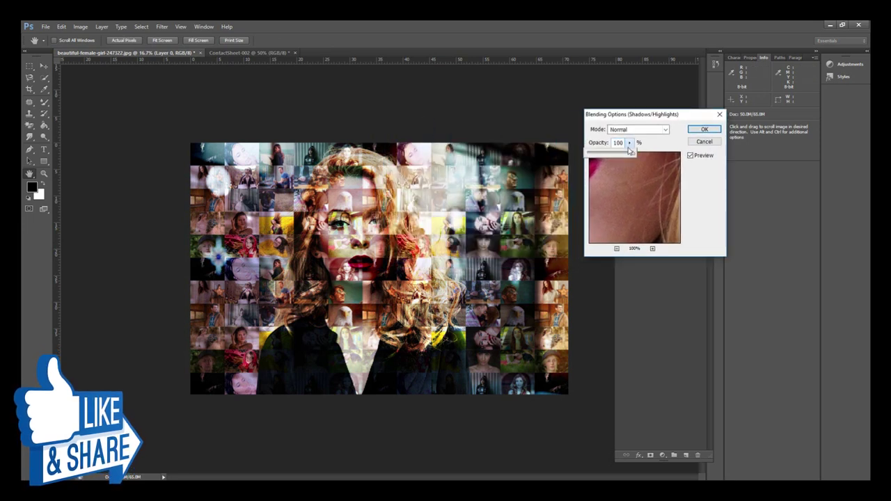
mouse_move(617, 155)
left_mouse_down()
mouse_move(598, 154)
mouse_move(613, 155)
left_mouse_up()
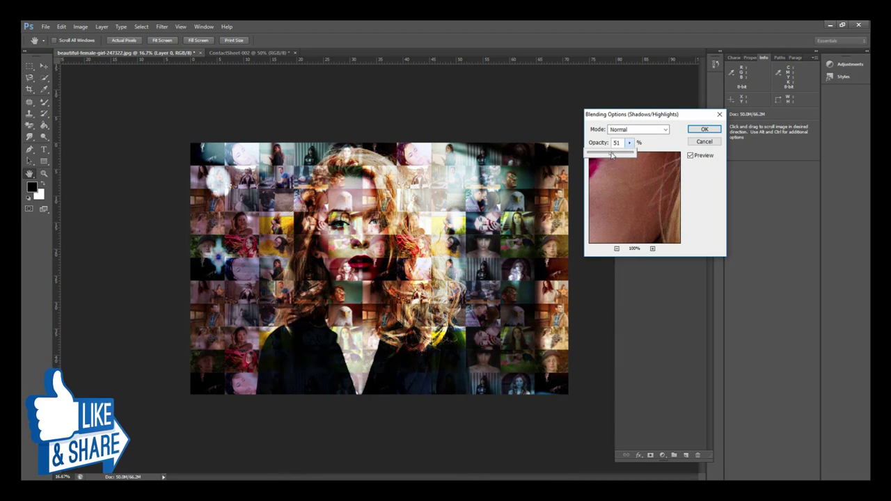
left_click(703, 130)
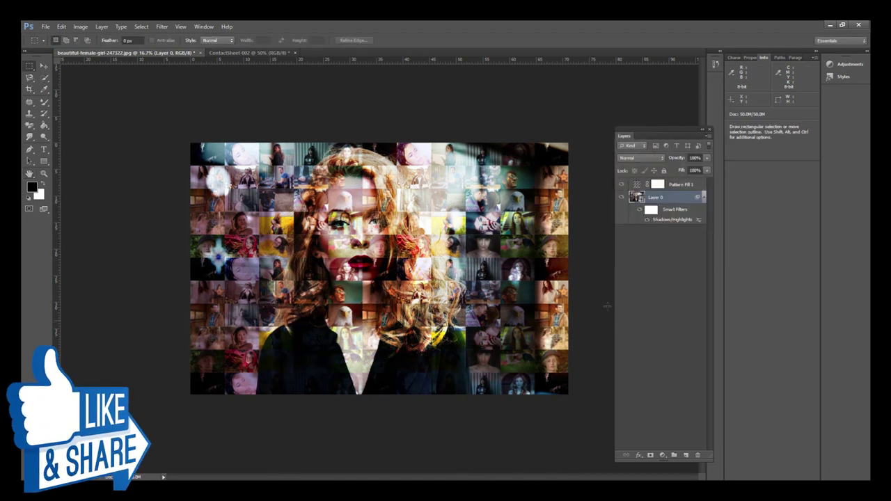
key("ctrl")
- Select Pattern Fill 1 and Layer 0 together and merge them into one layer
left_click(671, 185, "ctrl")
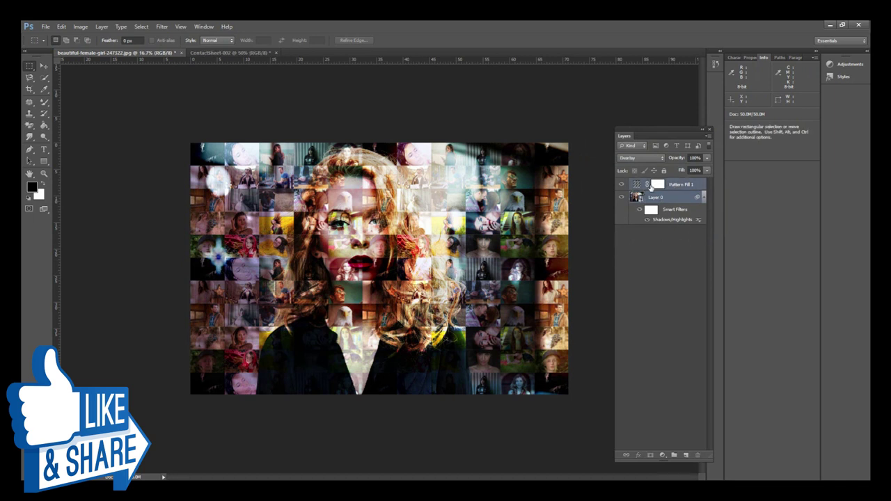
right_click(649, 185)
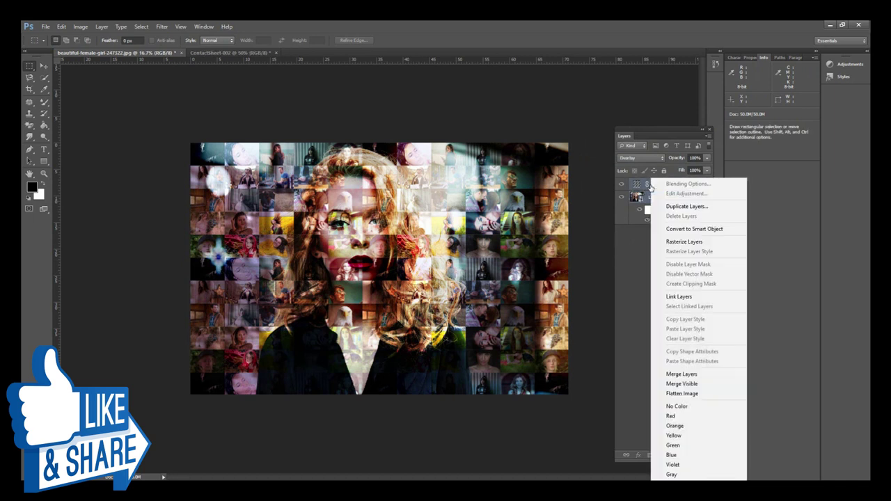
left_click(680, 374)
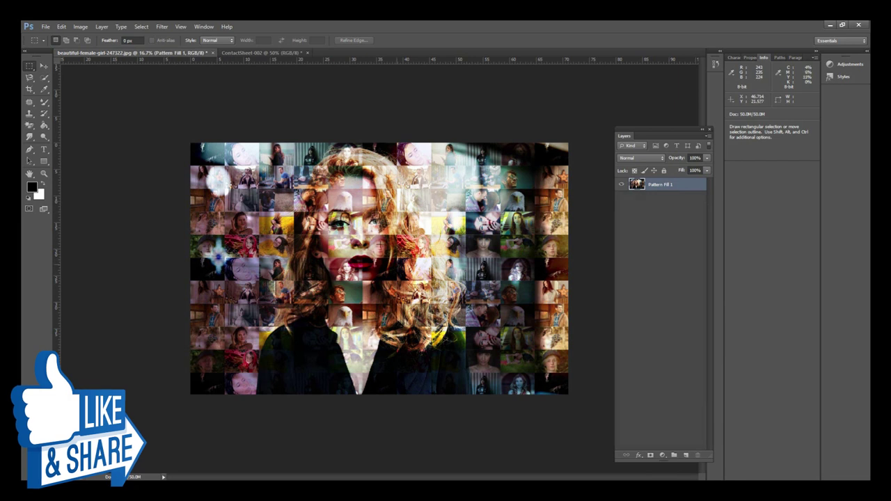